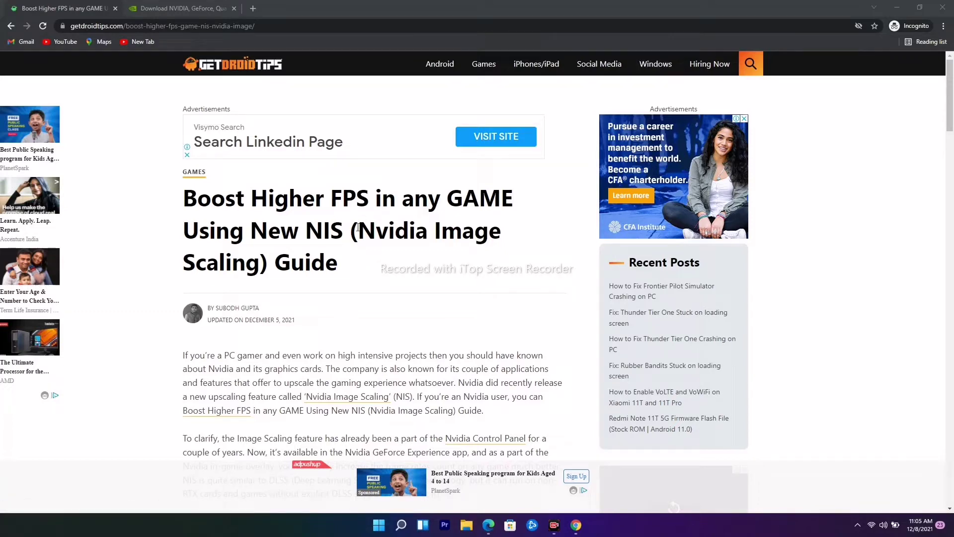
{"action": "scroll", "coordinate": [361, 218], "scroll_direction": "down", "scroll_amount": 1}
{"action": "scroll", "coordinate": [377, 215], "scroll_direction": "up", "scroll_amount": 1}
Step: Follow the GetDroidTips article's Nvidia Drivers Download link and dismiss the interstitial ad
{"action": "left_click", "coordinate": [179, 8]}
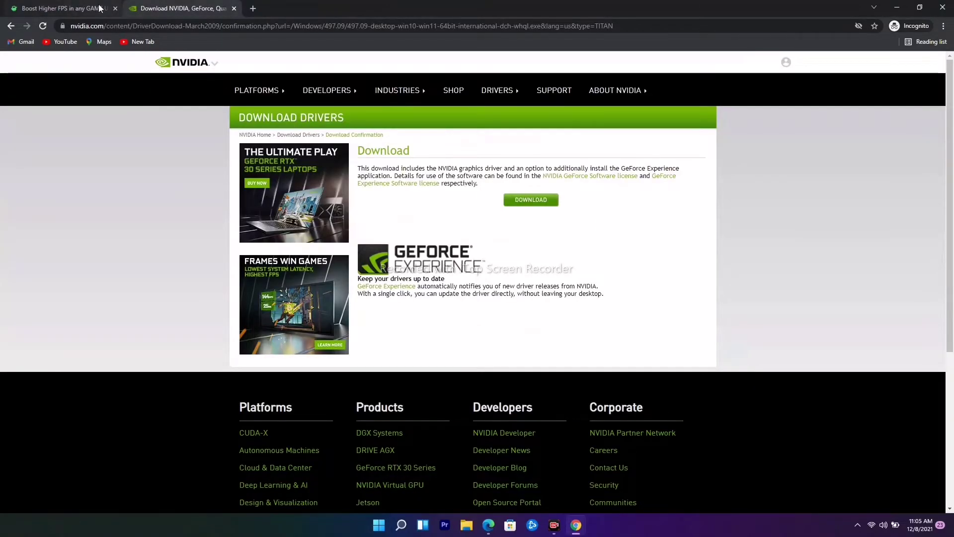
{"action": "left_click", "coordinate": [68, 8]}
{"action": "scroll", "coordinate": [429, 190], "scroll_direction": "down", "scroll_amount": 3}
{"action": "scroll", "coordinate": [429, 190], "scroll_direction": "down", "scroll_amount": 8}
{"action": "scroll", "coordinate": [430, 190], "scroll_direction": "down", "scroll_amount": 5}
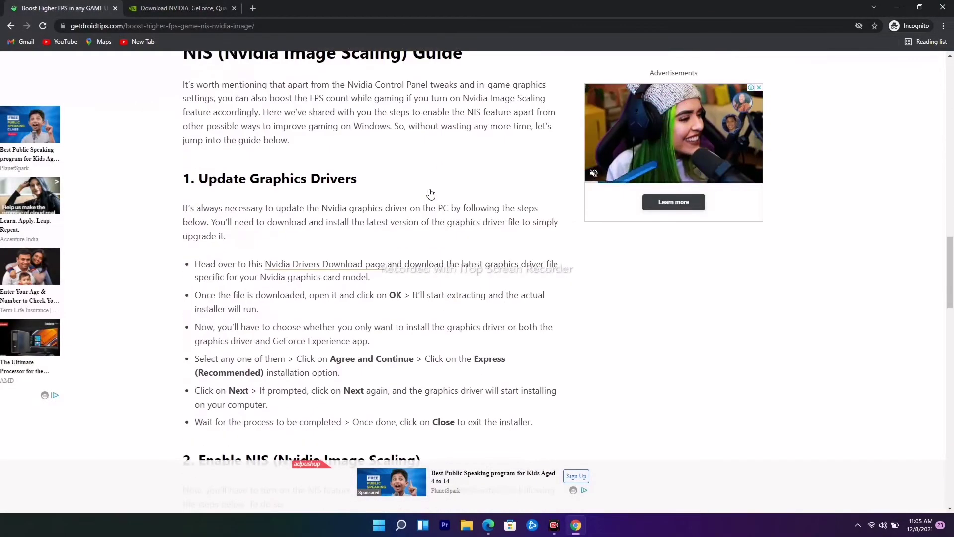
{"action": "scroll", "coordinate": [373, 202], "scroll_direction": "down", "scroll_amount": 1}
{"action": "left_click", "coordinate": [343, 216]}
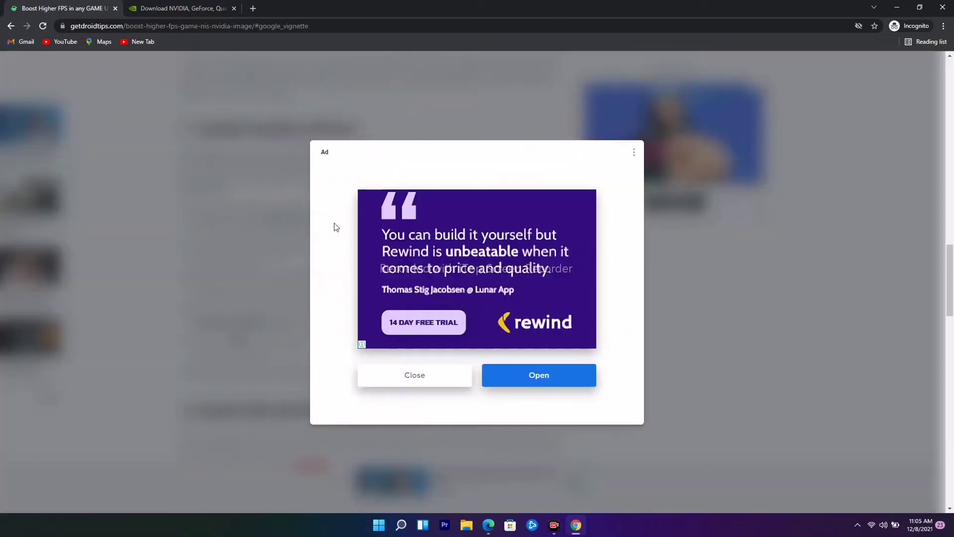
{"action": "left_click", "coordinate": [416, 375]}
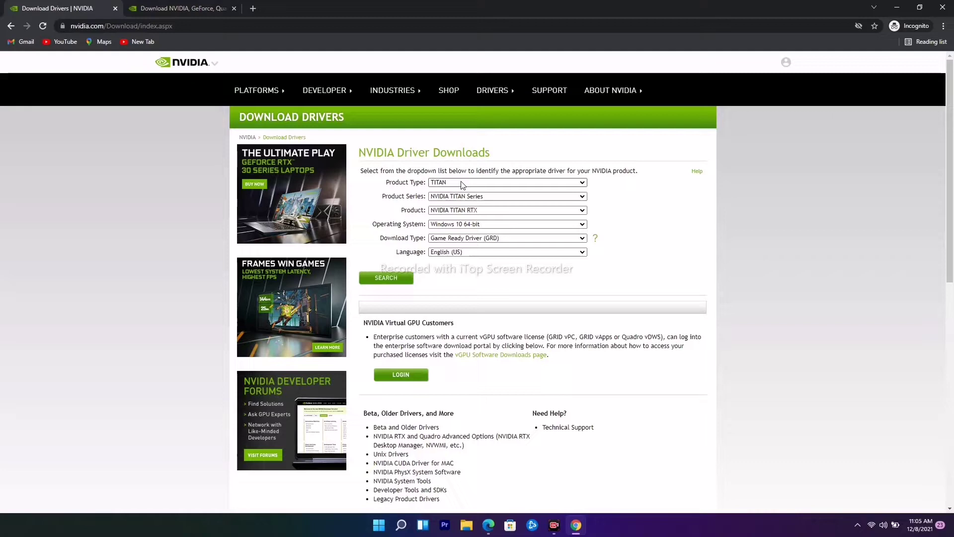
Step: Search TITAN RTX on Windows 10 64-bit and download Game Ready Driver 497.09
{"action": "left_click", "coordinate": [386, 278]}
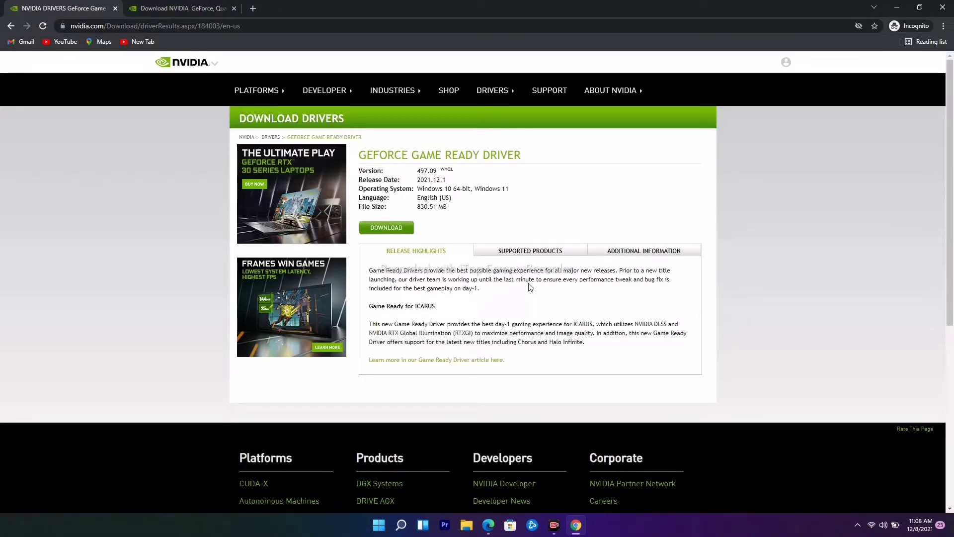
{"action": "left_click", "coordinate": [387, 229]}
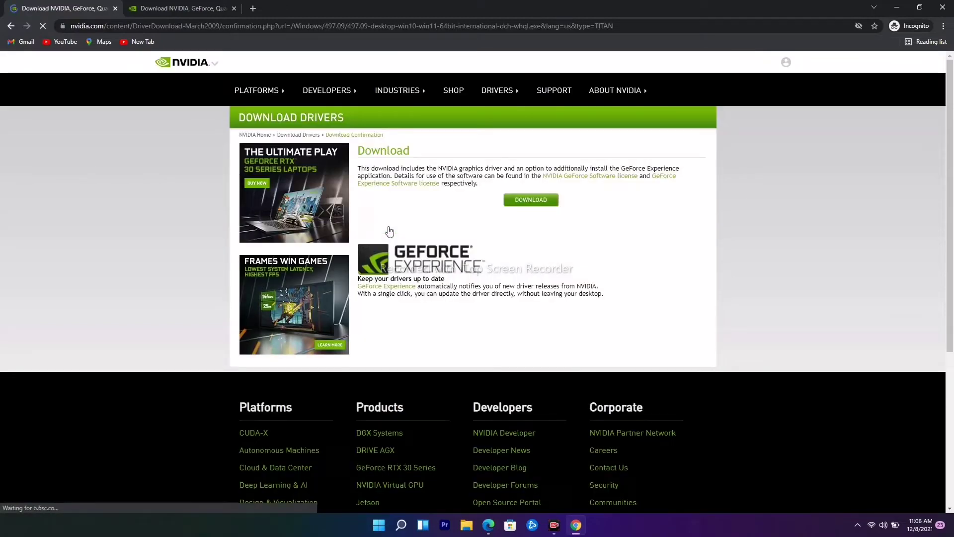
{"action": "left_click", "coordinate": [528, 201]}
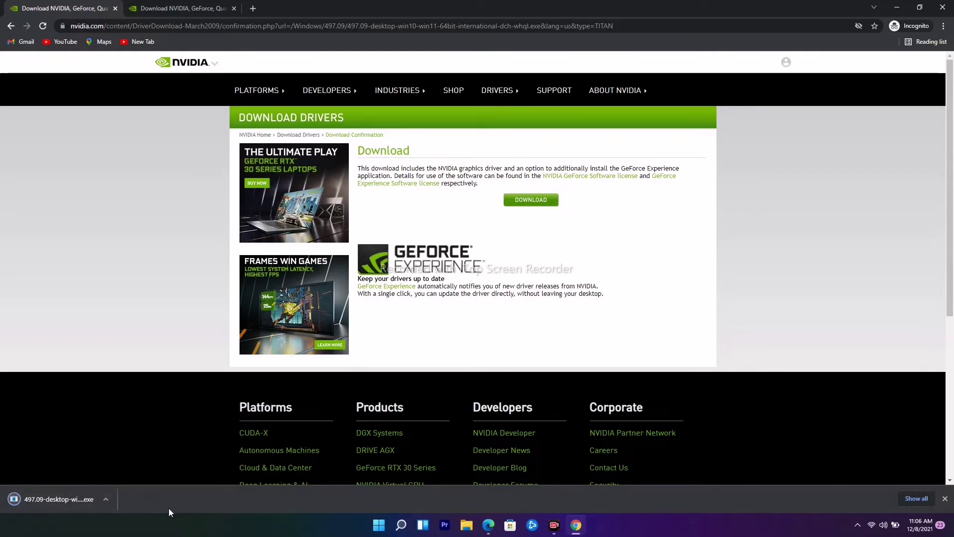
Step: Launch the downloaded 497.09 installer from Chrome and extract it to the default path
{"action": "left_click", "coordinate": [107, 498]}
{"action": "left_click", "coordinate": [122, 437]}
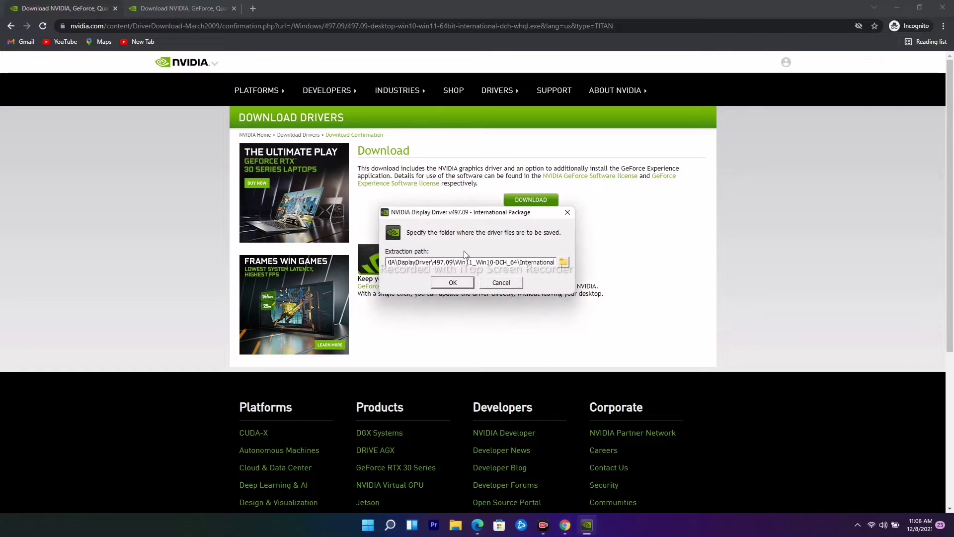
{"action": "left_click", "coordinate": [454, 281]}
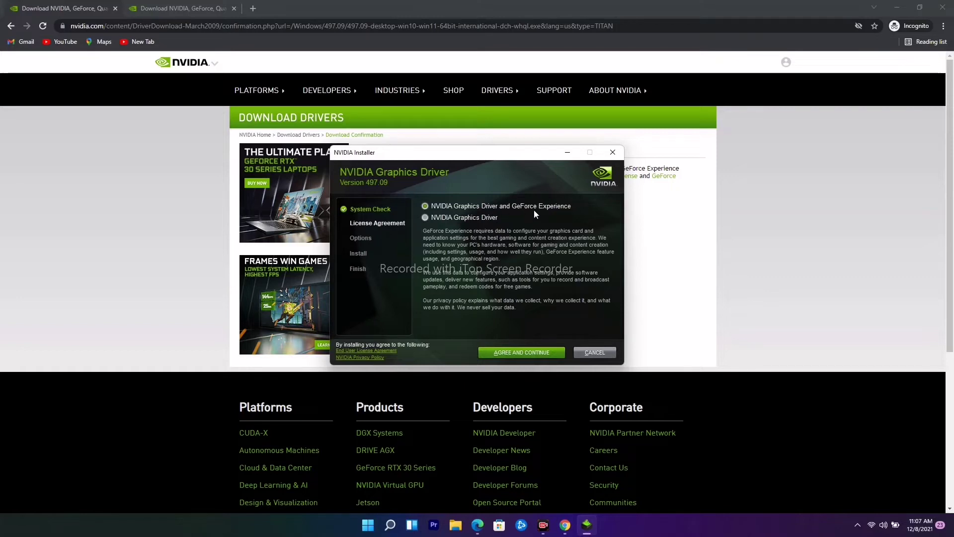
Step: Choose NVIDIA Graphics Driver only, accept the license, and pick Custom (Advanced) installation
{"action": "left_click", "coordinate": [468, 218]}
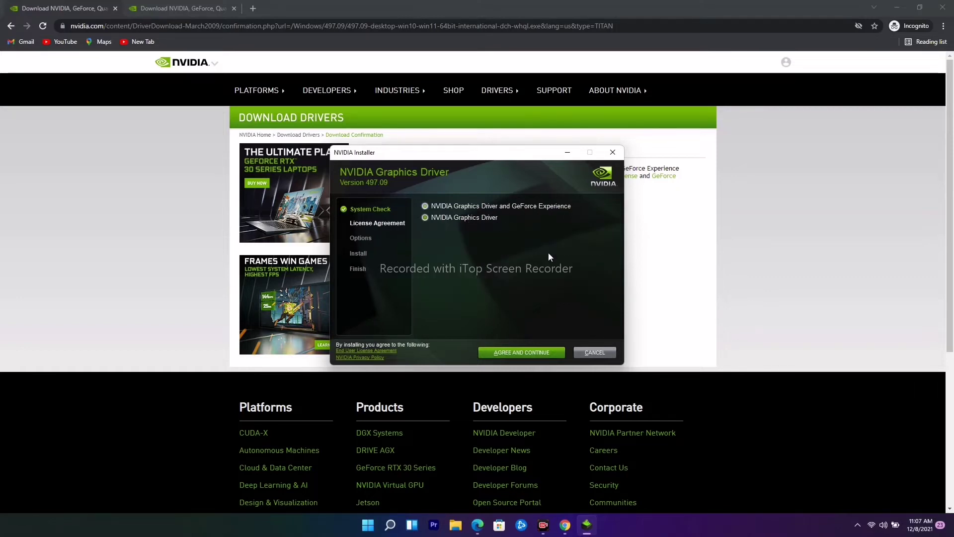
{"action": "left_click", "coordinate": [526, 353]}
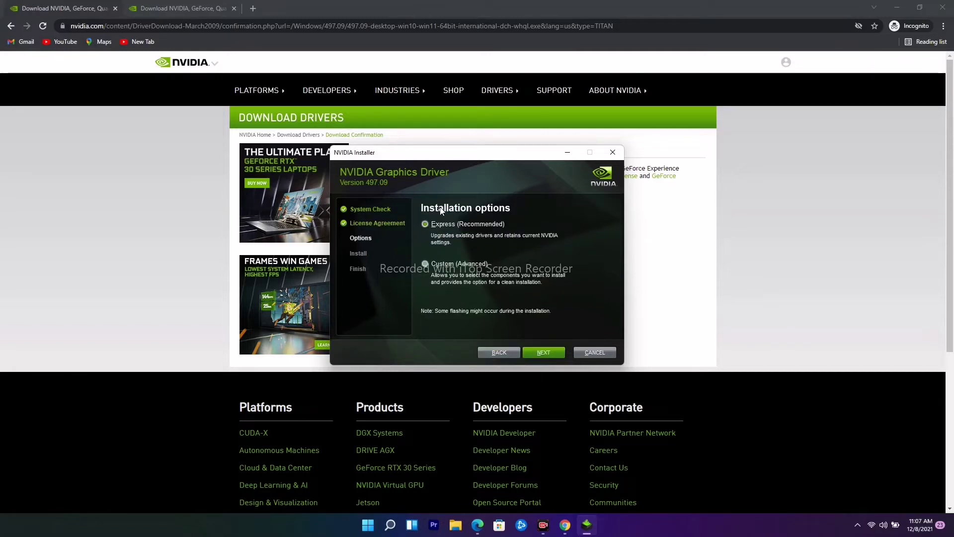
{"action": "left_click", "coordinate": [426, 264]}
{"action": "left_click", "coordinate": [542, 352]}
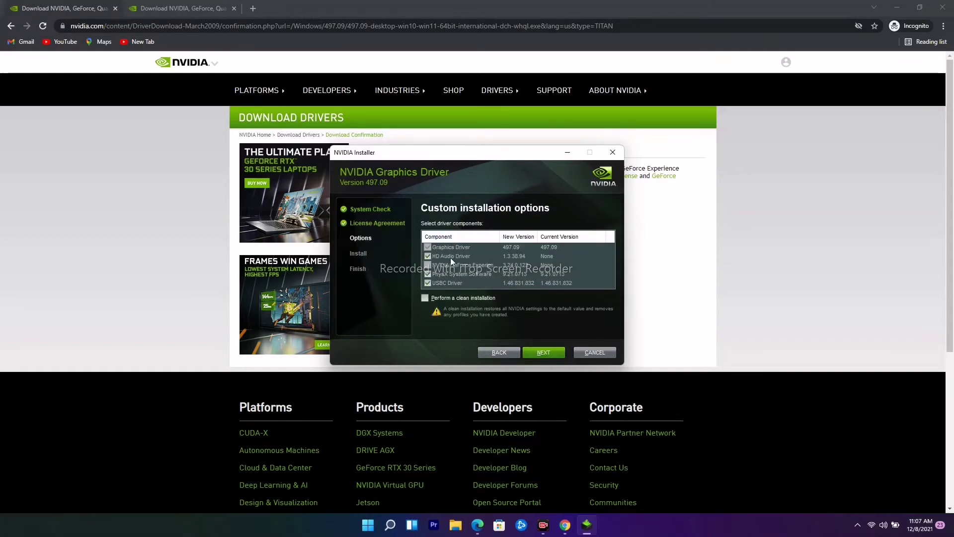
Step: Exclude GeForce Experience, install the selected components, and close the finished installer
{"action": "left_click", "coordinate": [428, 265]}
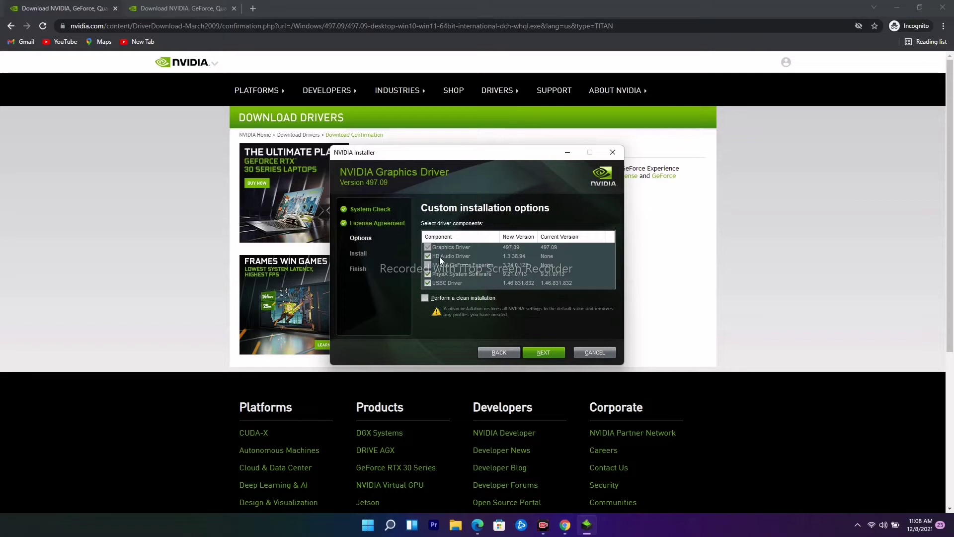
{"action": "left_click", "coordinate": [544, 351]}
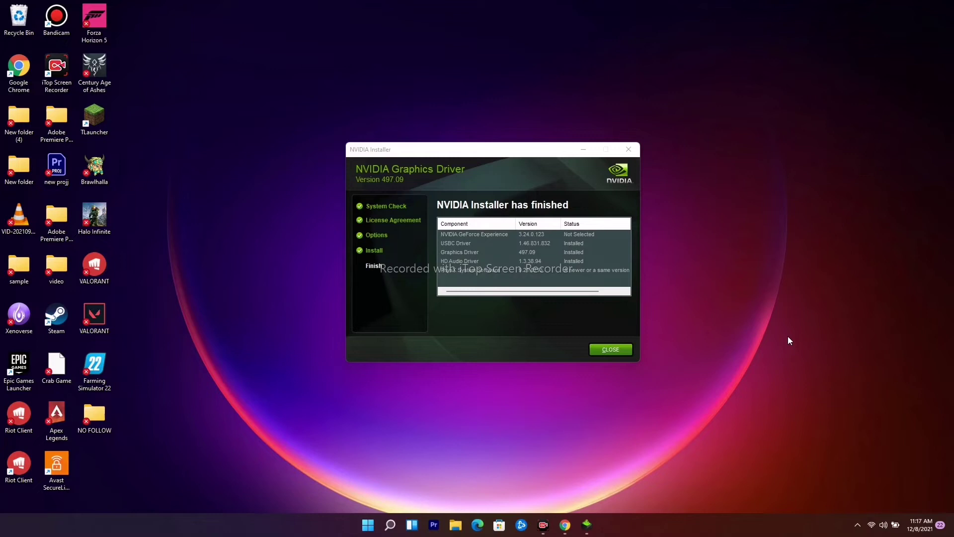
{"action": "left_click", "coordinate": [632, 149]}
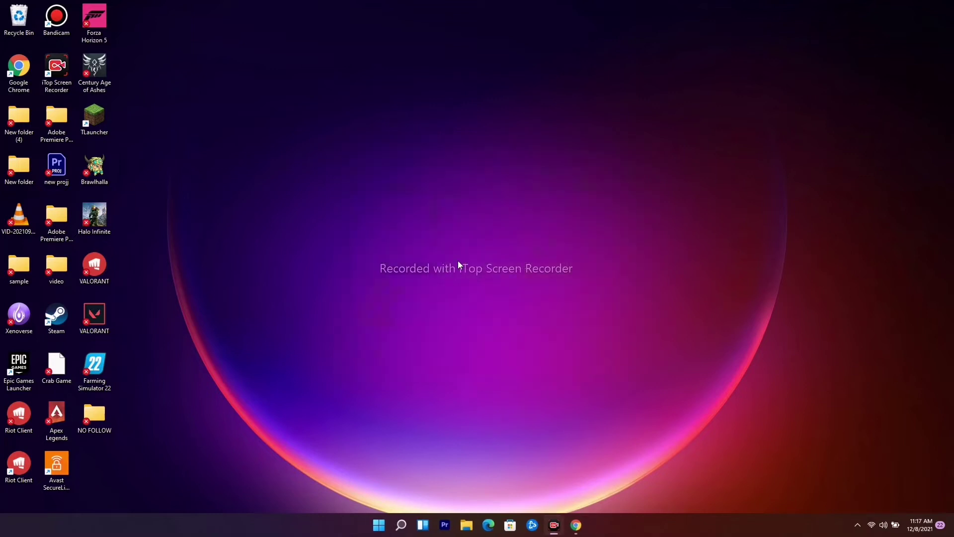
Step: Launch NVIDIA Control Panel from the desktop context menu, dismissing the G-SYNC notification
{"action": "right_click", "coordinate": [432, 224]}
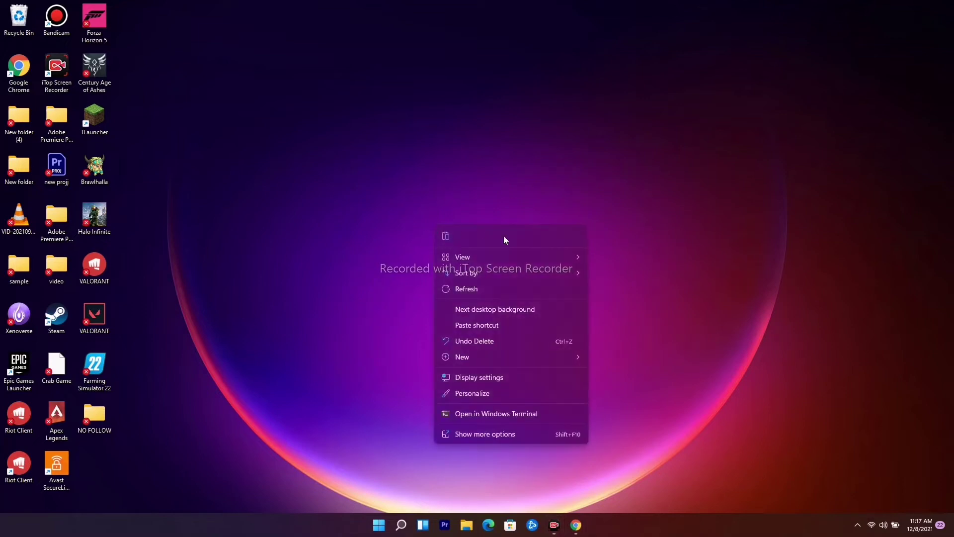
{"action": "left_click", "coordinate": [503, 436]}
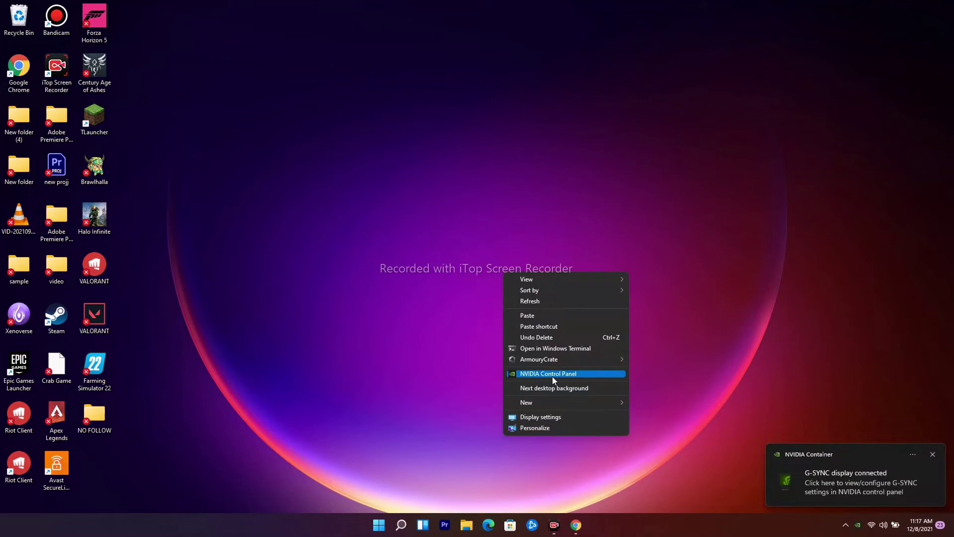
{"action": "left_click", "coordinate": [933, 454]}
{"action": "right_click", "coordinate": [524, 307]}
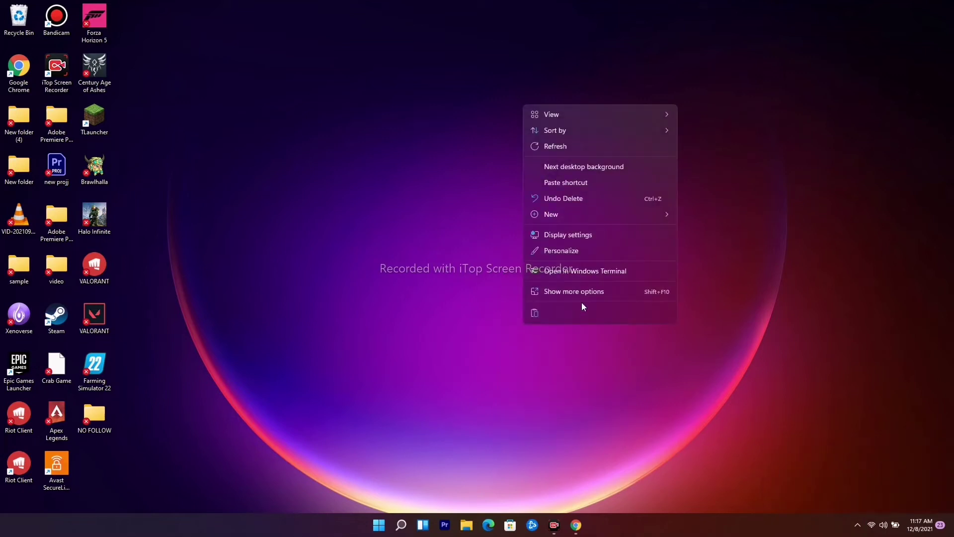
{"action": "left_click", "coordinate": [585, 290]}
{"action": "left_click", "coordinate": [643, 392]}
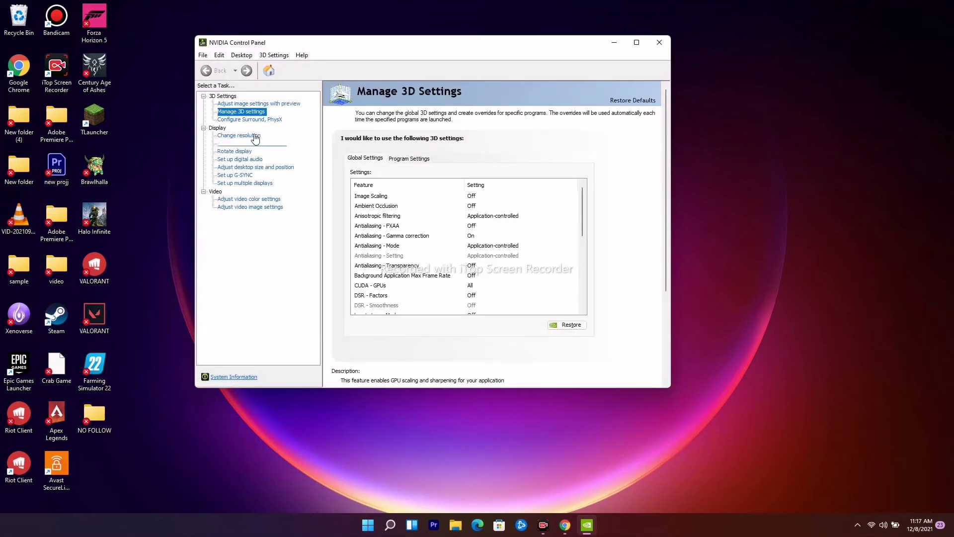
Step: Select 'Use the advanced 3D image settings' under Adjust Image Settings with Preview
{"action": "left_click", "coordinate": [239, 111]}
{"action": "left_click", "coordinate": [265, 104]}
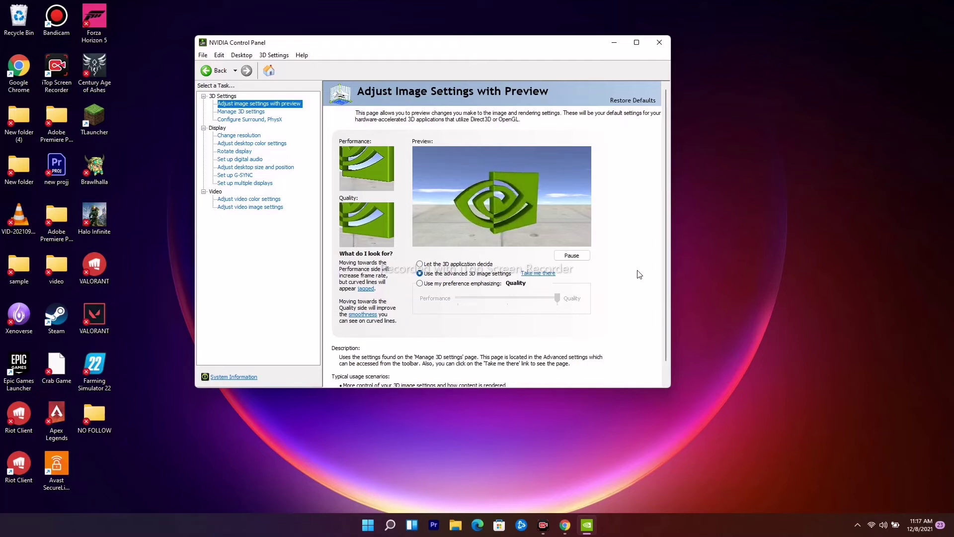
{"action": "scroll", "coordinate": [639, 274], "scroll_direction": "down", "scroll_amount": 1}
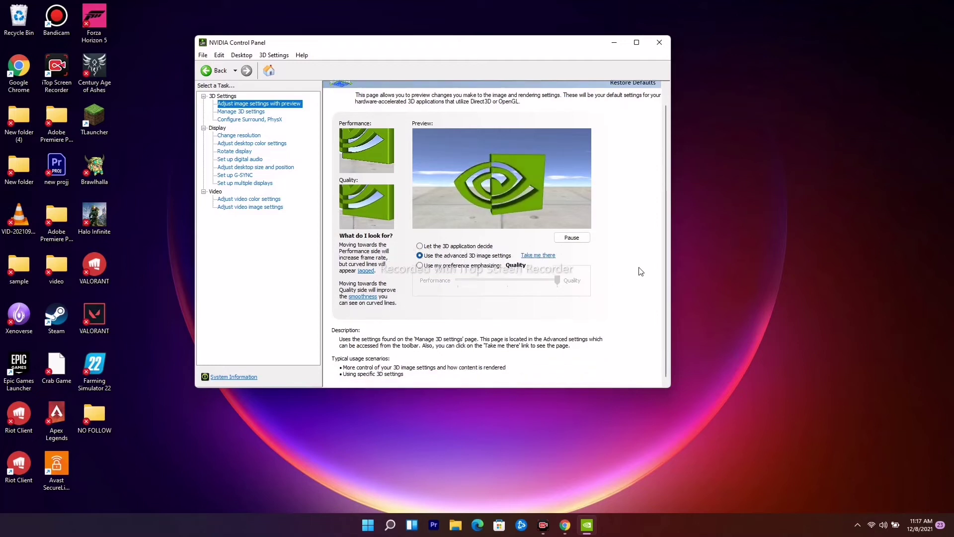
{"action": "left_click", "coordinate": [431, 273]}
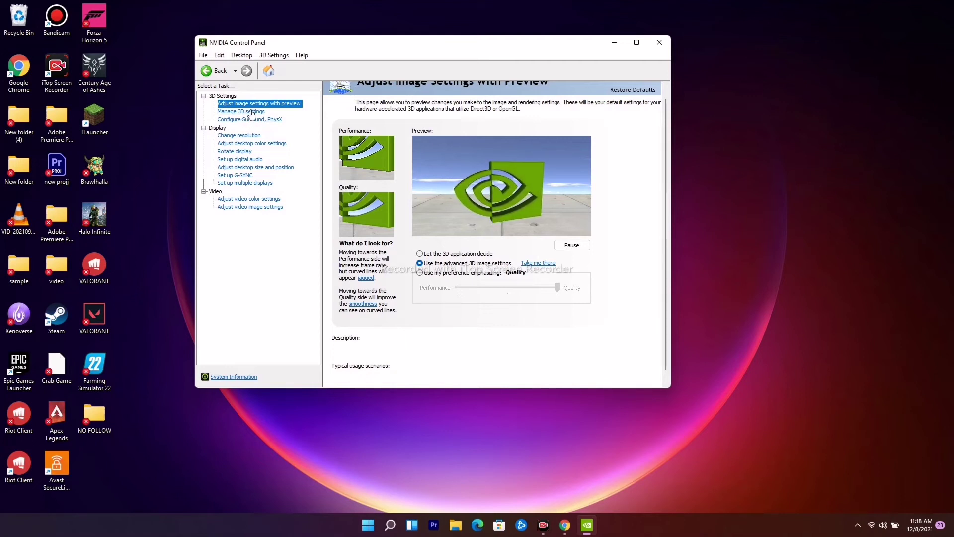
Step: Set Image Scaling to On (GPU Scaling & Sharpening) in Manage 3D Settings
{"action": "left_click", "coordinate": [241, 111]}
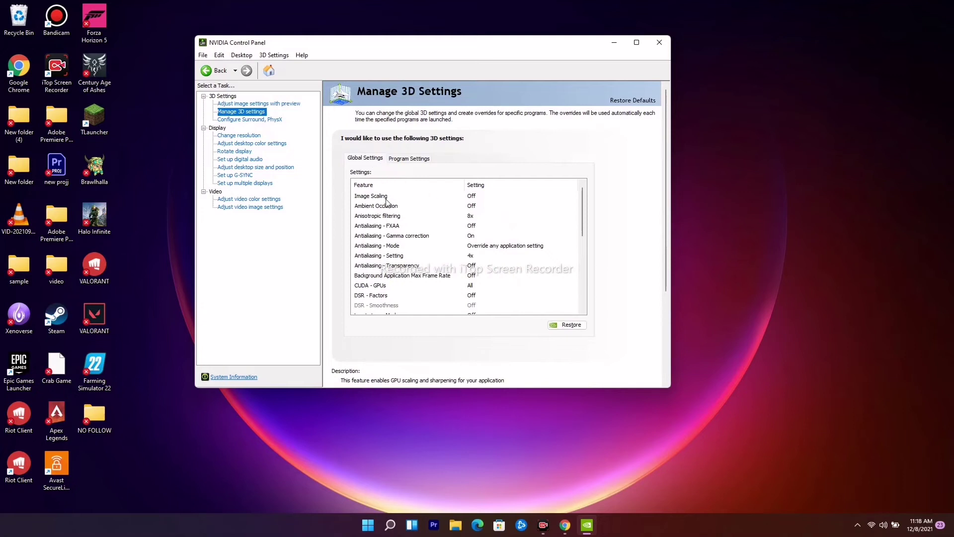
{"action": "left_click", "coordinate": [474, 198]}
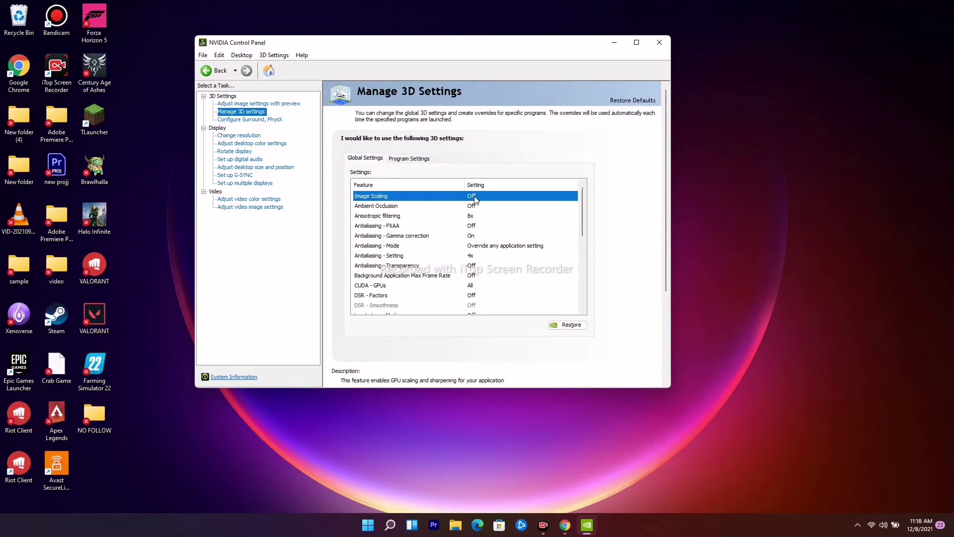
{"action": "left_click", "coordinate": [474, 199]}
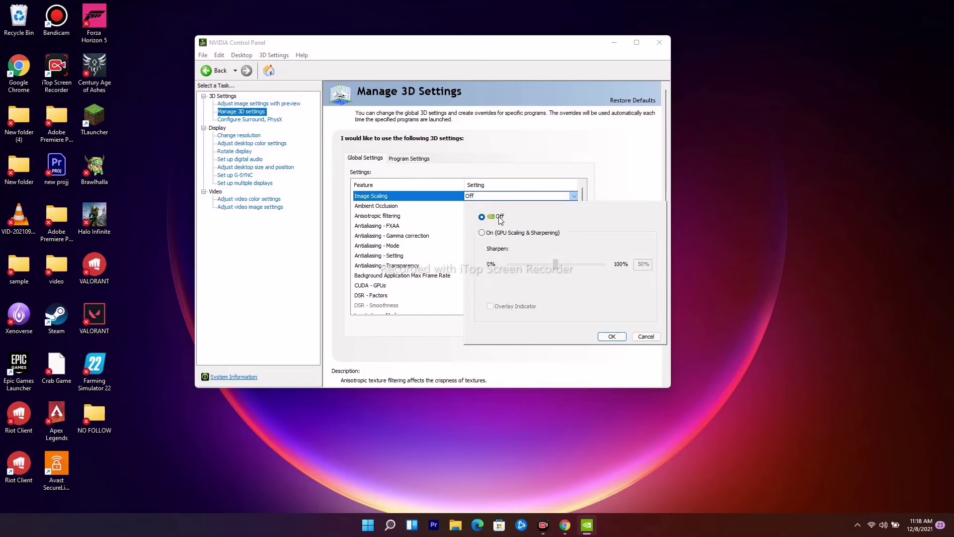
{"action": "left_click", "coordinate": [483, 233]}
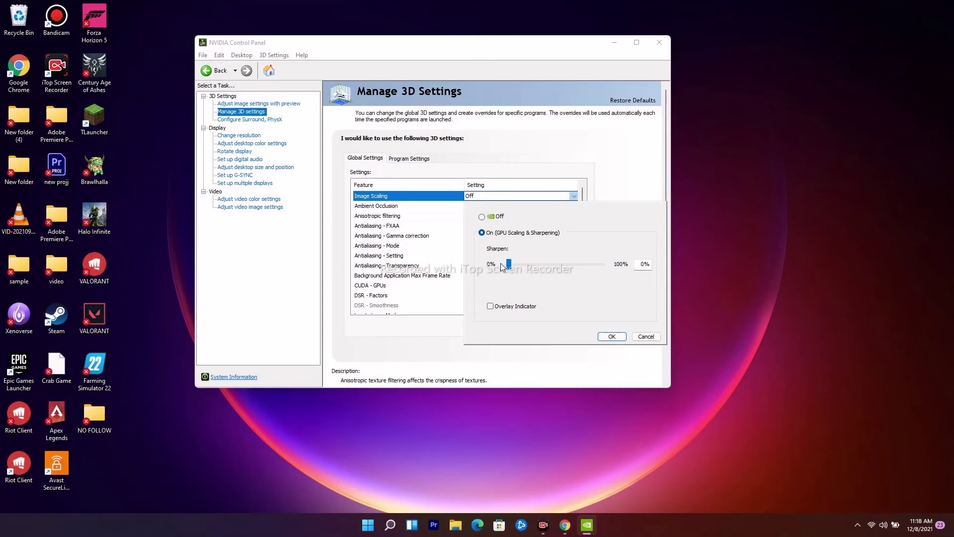
Step: Set sharpening to 30%, enable the overlay indicator, and confirm with OK
{"action": "left_click_drag", "start_coordinate": [509, 265], "coordinate": [604, 264]}
{"action": "left_click_drag", "start_coordinate": [603, 265], "coordinate": [573, 266]}
{"action": "left_click", "coordinate": [547, 265]}
{"action": "left_click_drag", "start_coordinate": [535, 262], "coordinate": [537, 262]}
{"action": "left_click", "coordinate": [537, 263]}
{"action": "left_click", "coordinate": [613, 337]}
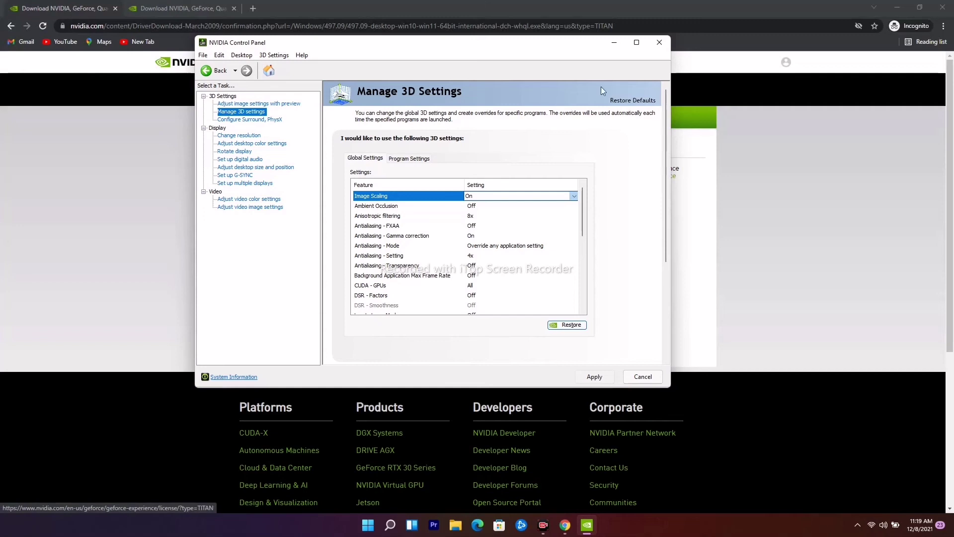
Step: Apply the 3D settings, close NVIDIA Control Panel, and restore Chrome
{"action": "left_click", "coordinate": [594, 377]}
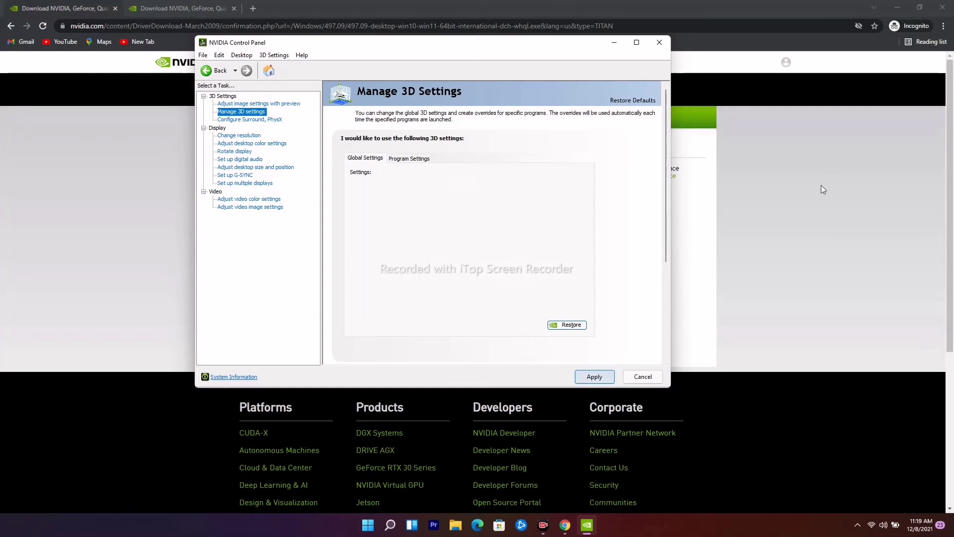
{"action": "left_click", "coordinate": [599, 379]}
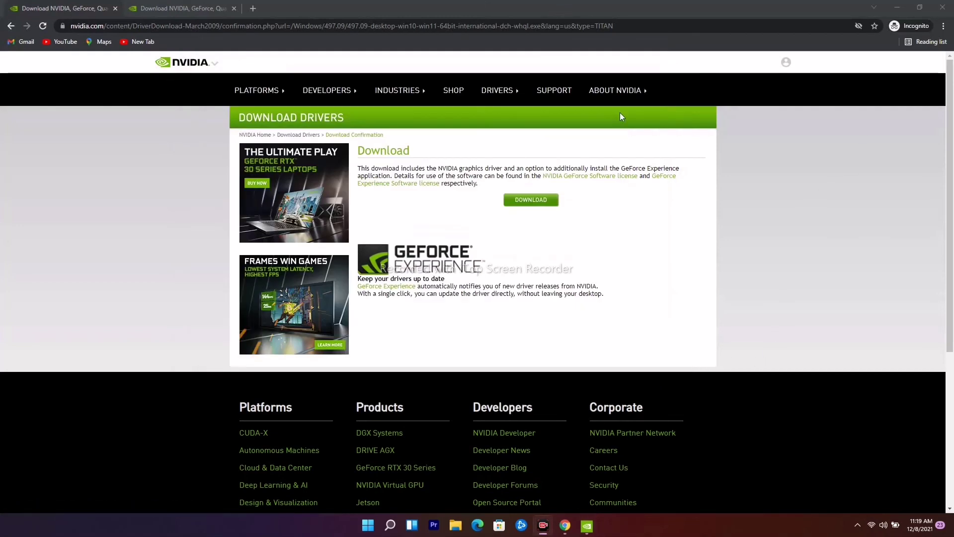
{"action": "left_click", "coordinate": [902, 6]}
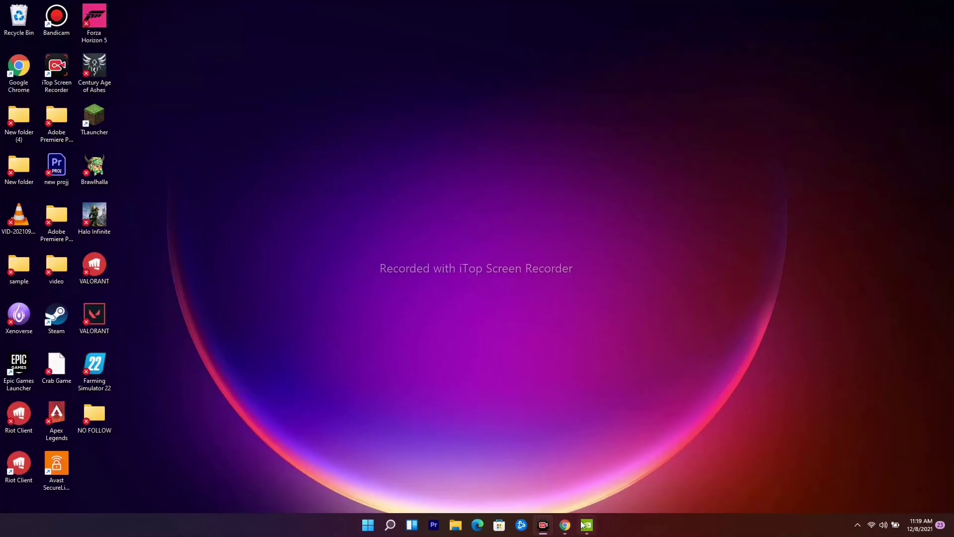
{"action": "left_click", "coordinate": [566, 525]}
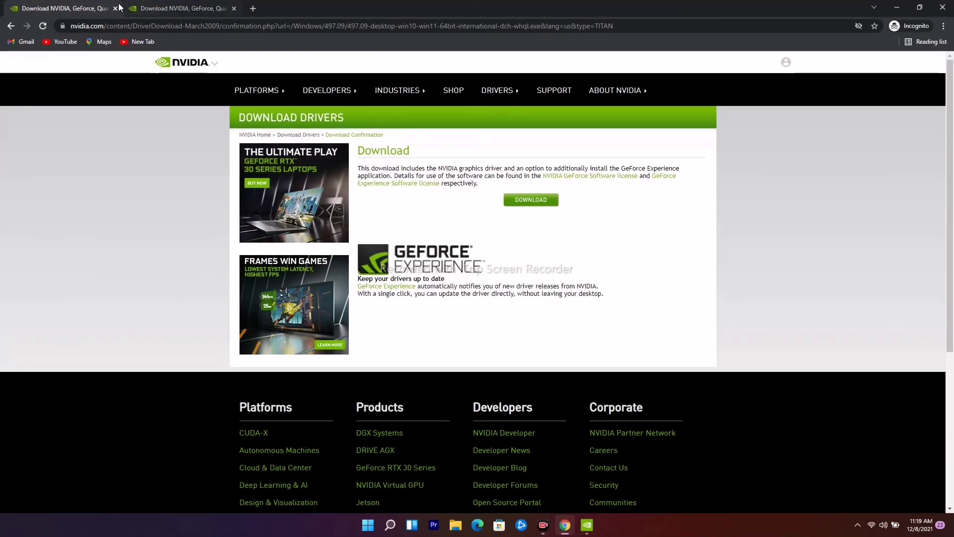
Step: Go back three pages to the GetDroidTips NIS article
{"action": "left_click", "coordinate": [10, 26]}
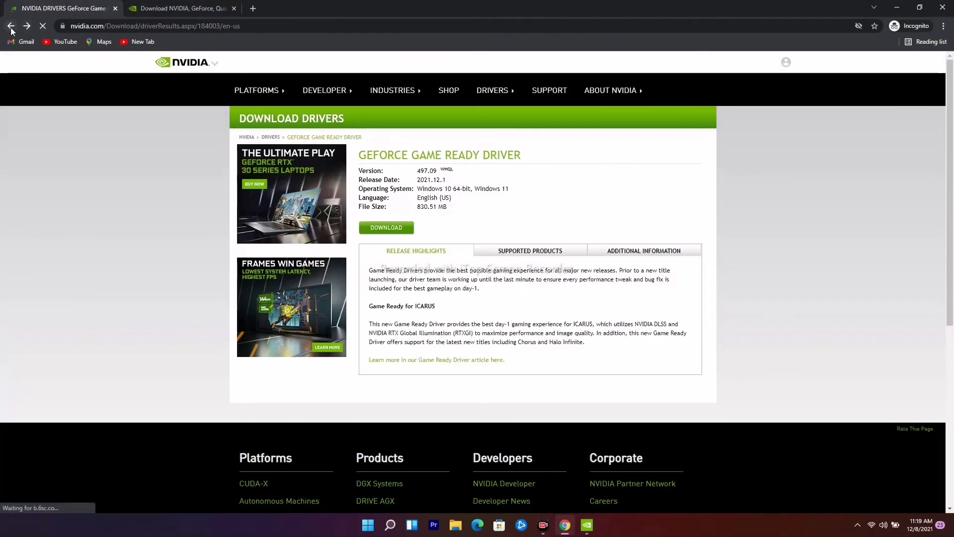
{"action": "left_click", "coordinate": [10, 25]}
{"action": "left_click", "coordinate": [10, 26]}
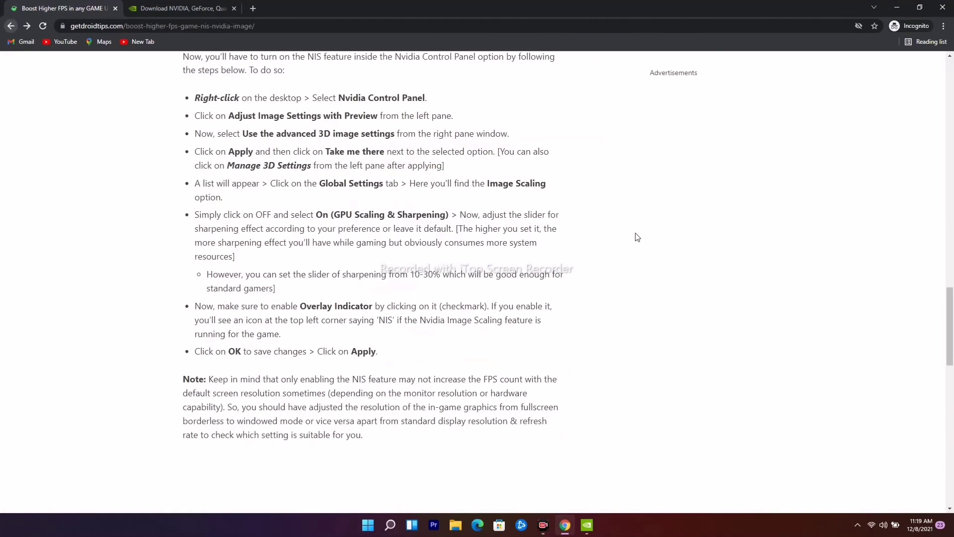
{"action": "scroll", "coordinate": [684, 251], "scroll_direction": "up", "scroll_amount": 5}
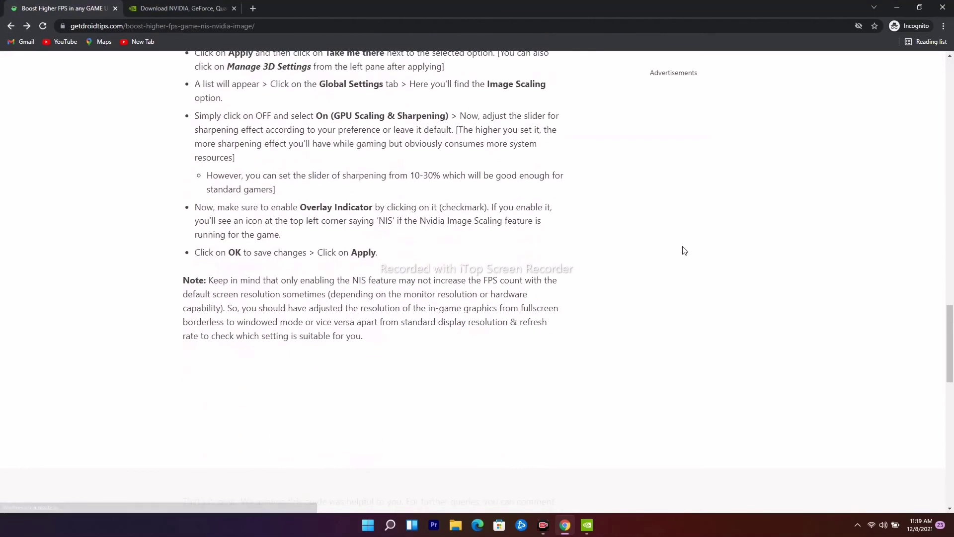
{"action": "scroll", "coordinate": [661, 310], "scroll_direction": "up", "scroll_amount": 8}
{"action": "scroll", "coordinate": [661, 310], "scroll_direction": "up", "scroll_amount": 8}
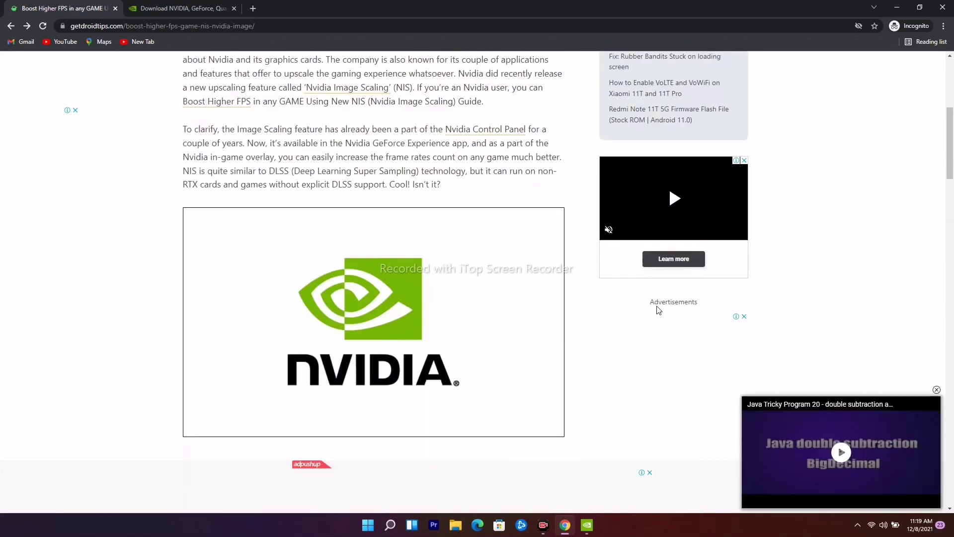